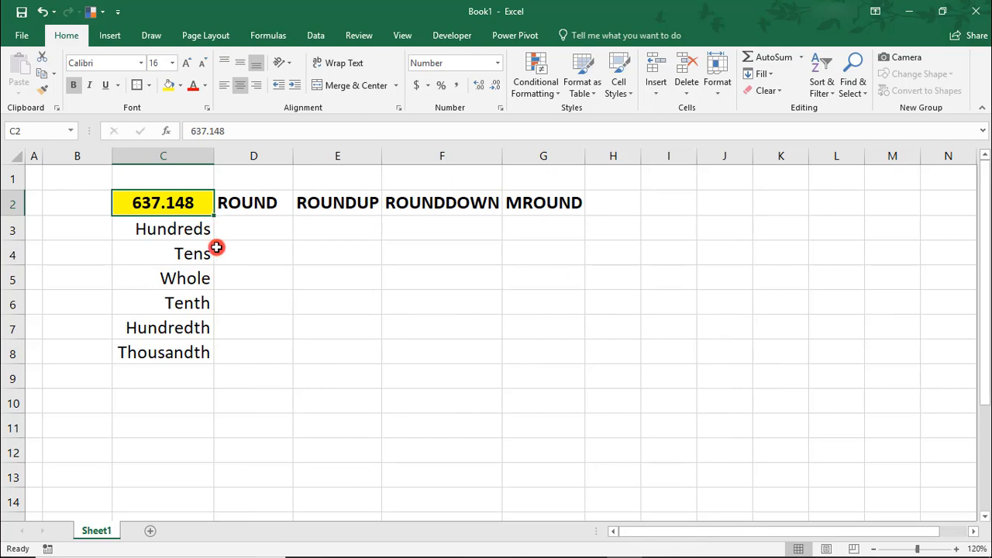
# Select D5, the ROUND result cell for the Whole row
pyautogui.click(232, 281)
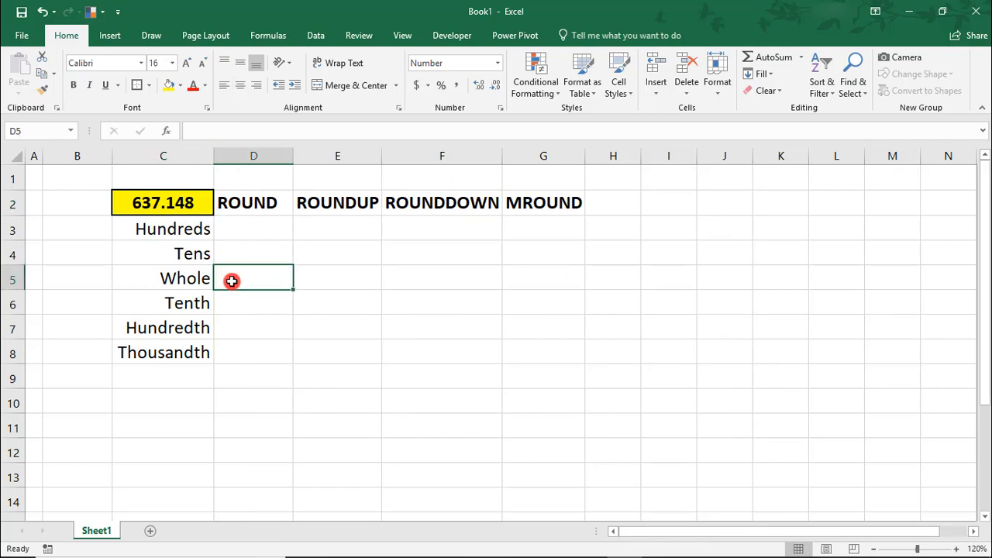
# Enter =ROUND($C$2,0) in D5 so 637.148 rounds to 637.000
pyautogui.write('=round')
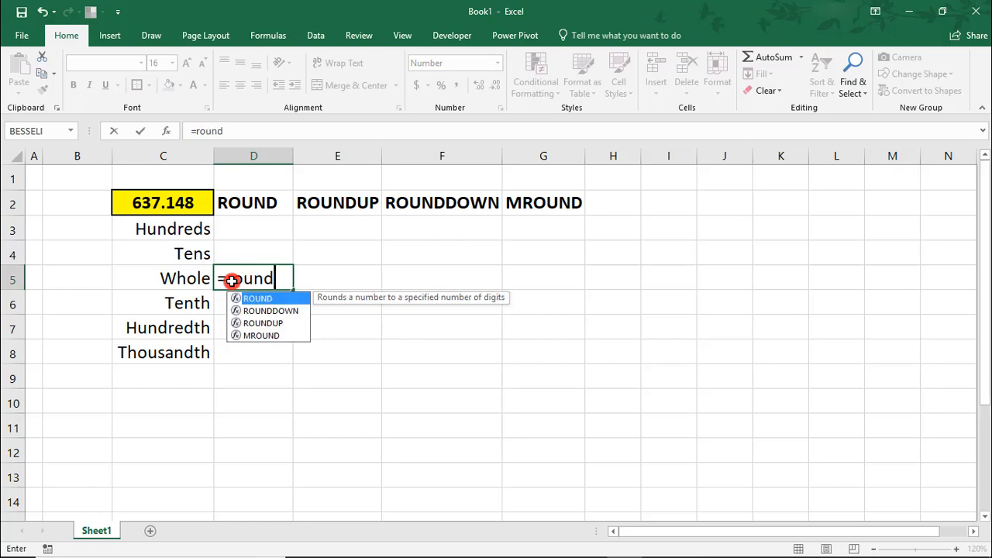
pyautogui.write('(')
pyautogui.click(140, 204)
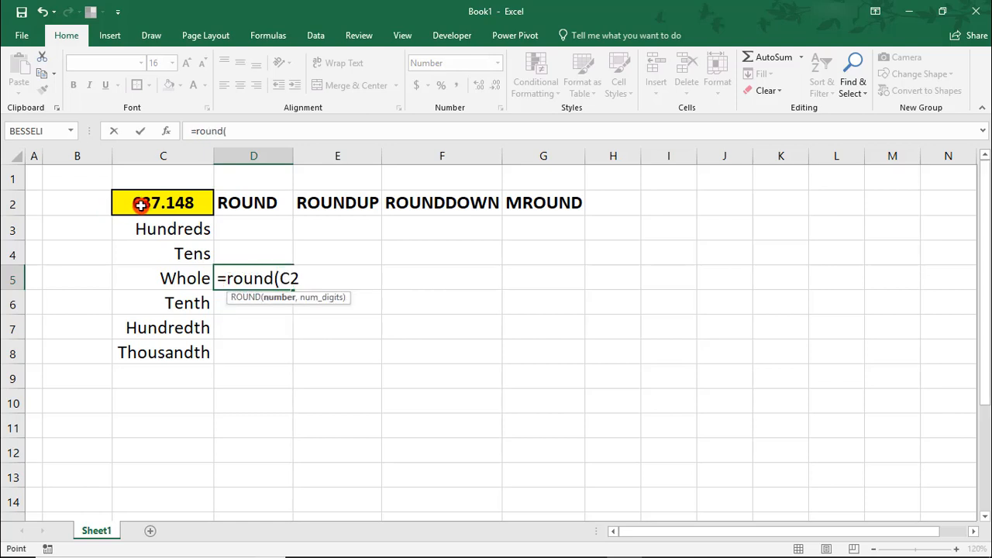
pyautogui.press('F4')
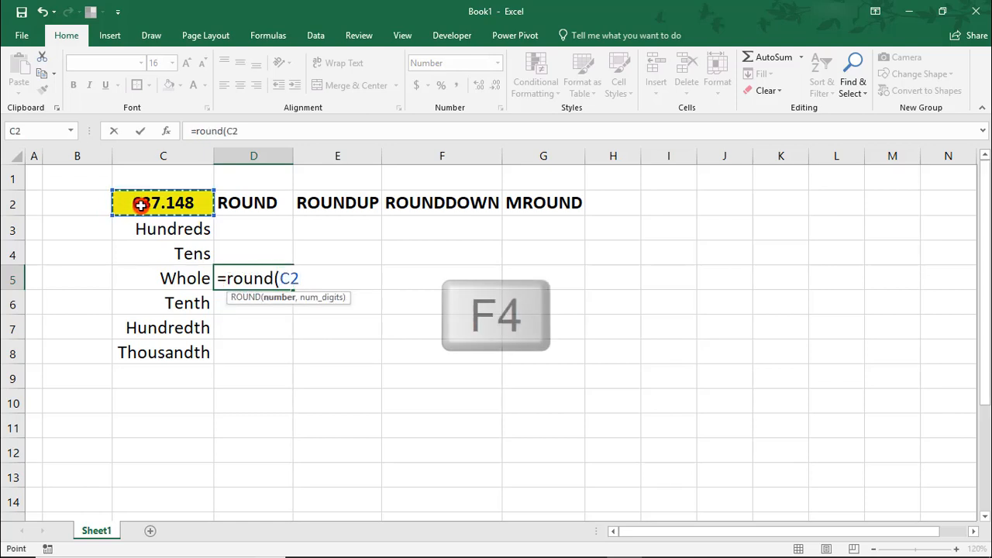
pyautogui.write(',')
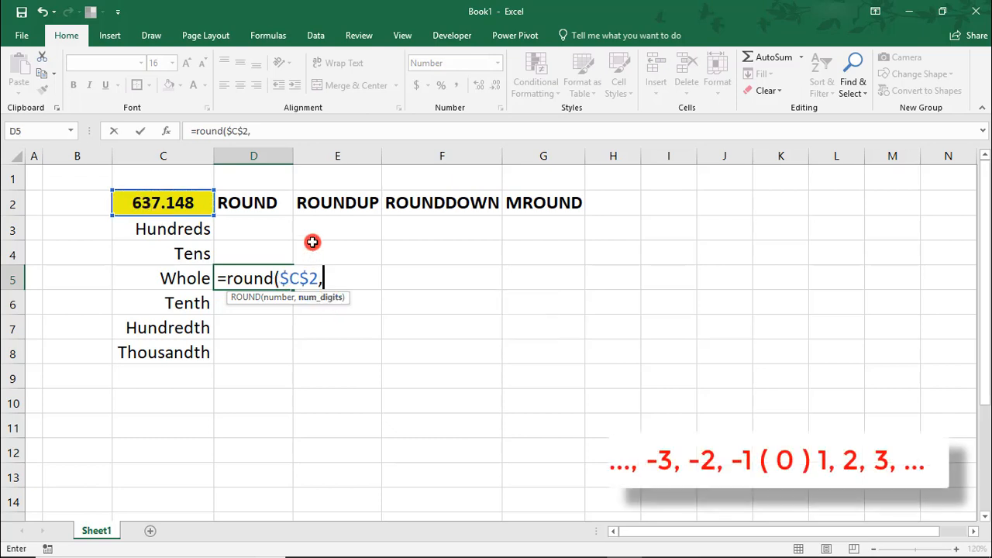
pyautogui.write('0)')
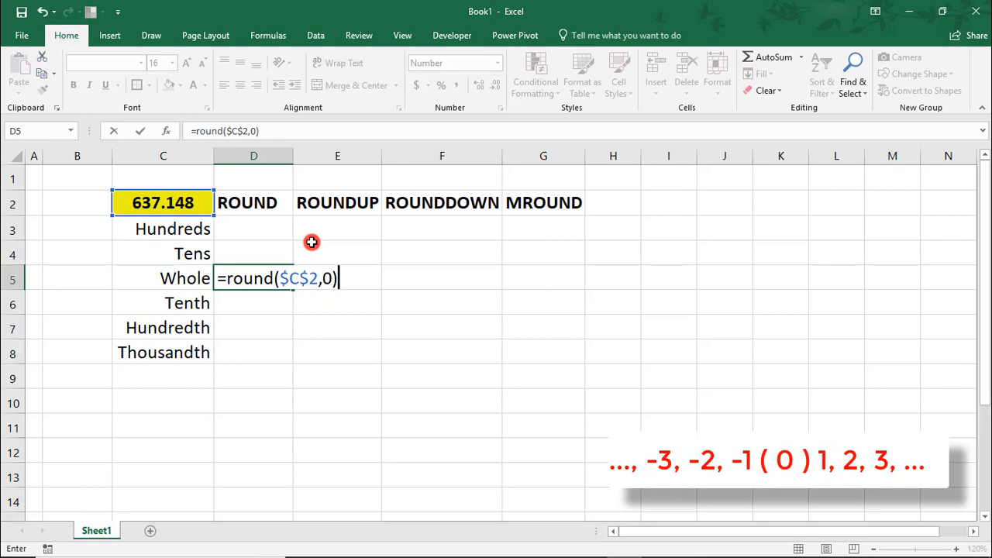
pyautogui.press('Return')
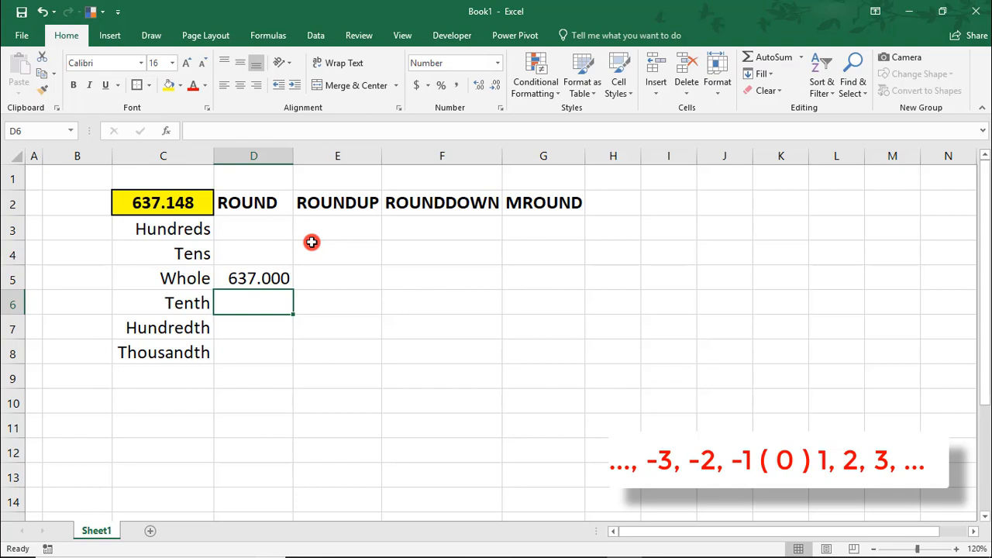
pyautogui.press('Up')
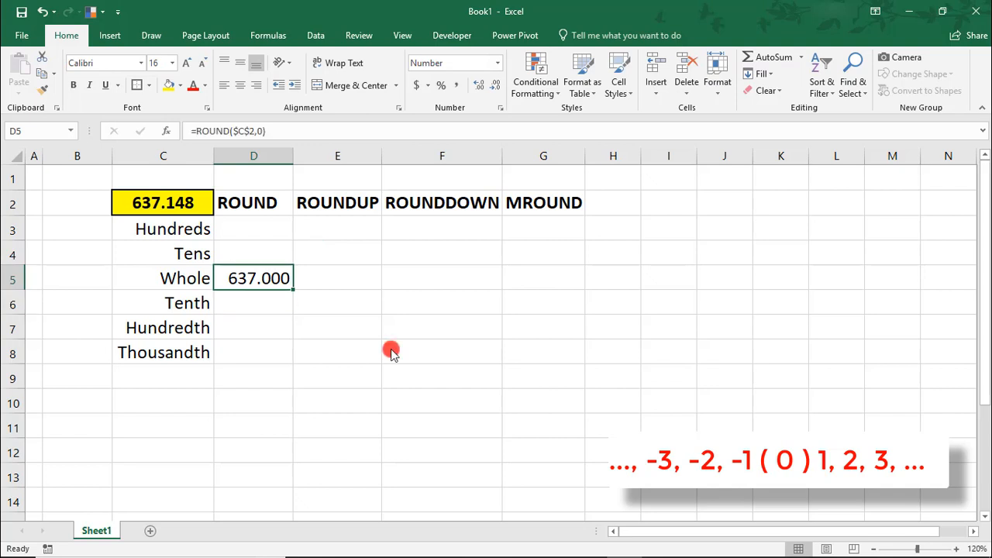
# Copy the ROUND formula up to D4 and D3 with num_digits -1 and -2, giving 640.000 and 600.000
pyautogui.hotkey('ctrl', 'c')
pyautogui.press('Up')
pyautogui.press('Return')
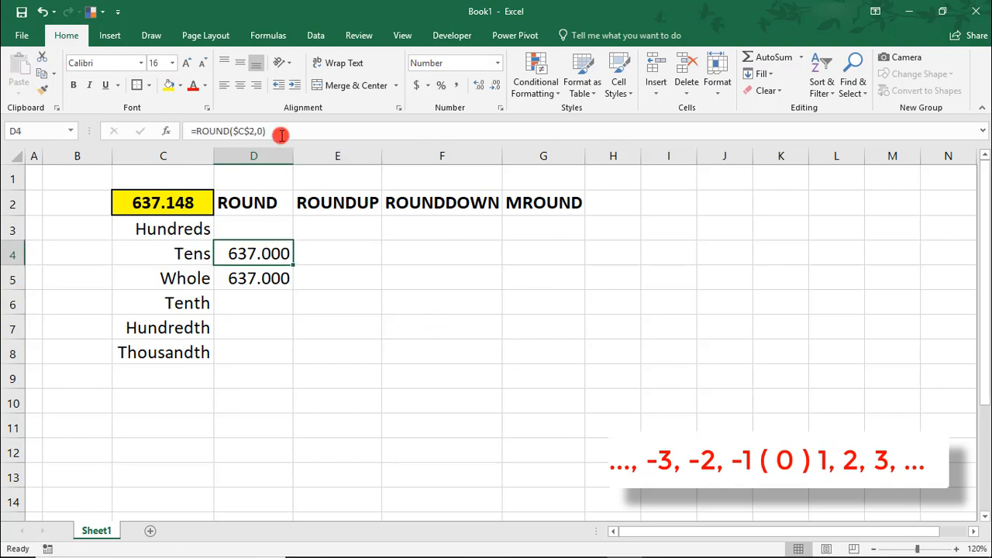
pyautogui.click(261, 133)
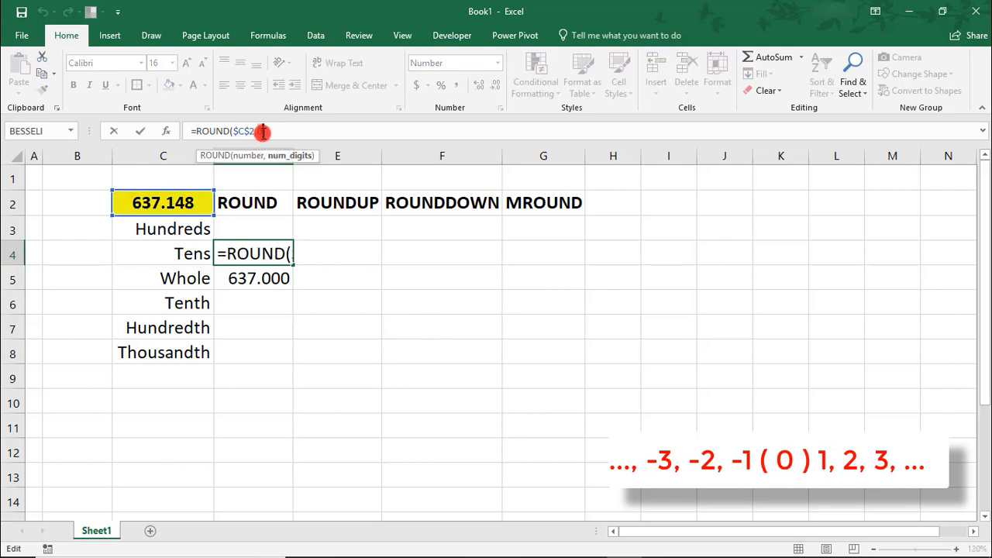
pyautogui.press('BackSpace')
pyautogui.write('-1')
pyautogui.press('Return')
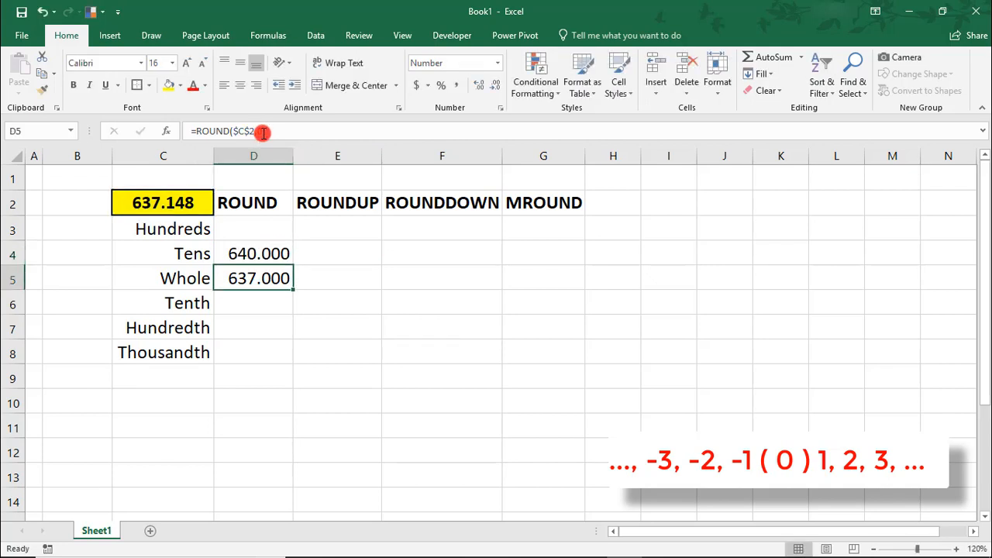
pyautogui.press('Up')
pyautogui.hotkey('ctrl', 'c')
pyautogui.press('Up')
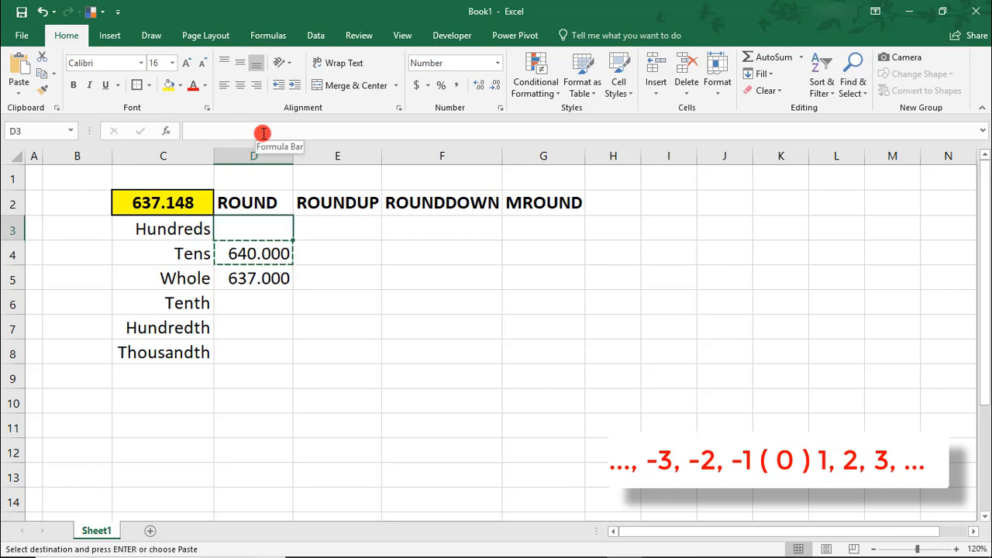
pyautogui.press('Return')
pyautogui.click(264, 132)
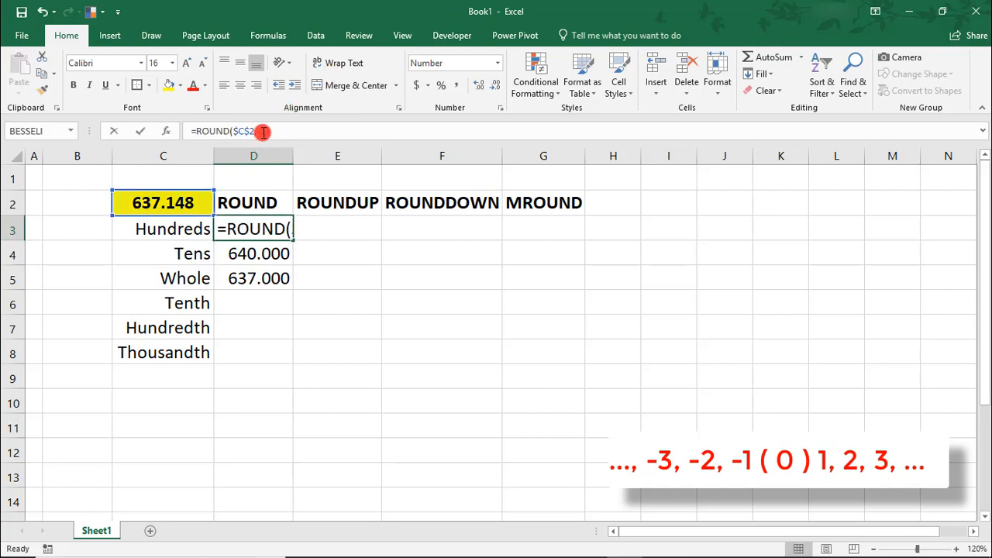
pyautogui.press('BackSpace')
pyautogui.write('2')
pyautogui.press('Return')
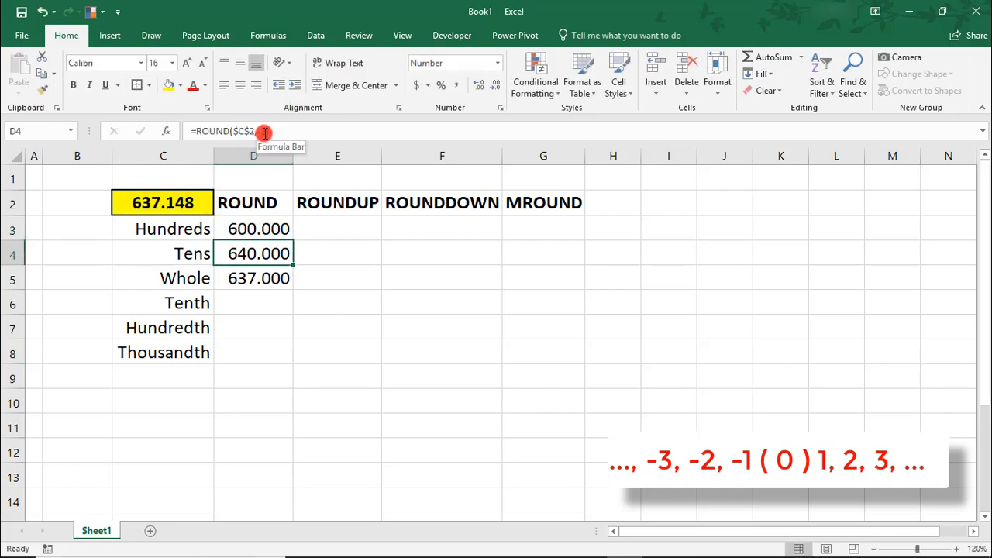
# Copy the ROUND formula into D6 and D7 with num_digits 1 and 2, giving 637.100 and 637.150
pyautogui.press('Down')
pyautogui.hotkey('ctrl', 'c')
pyautogui.press('Down')
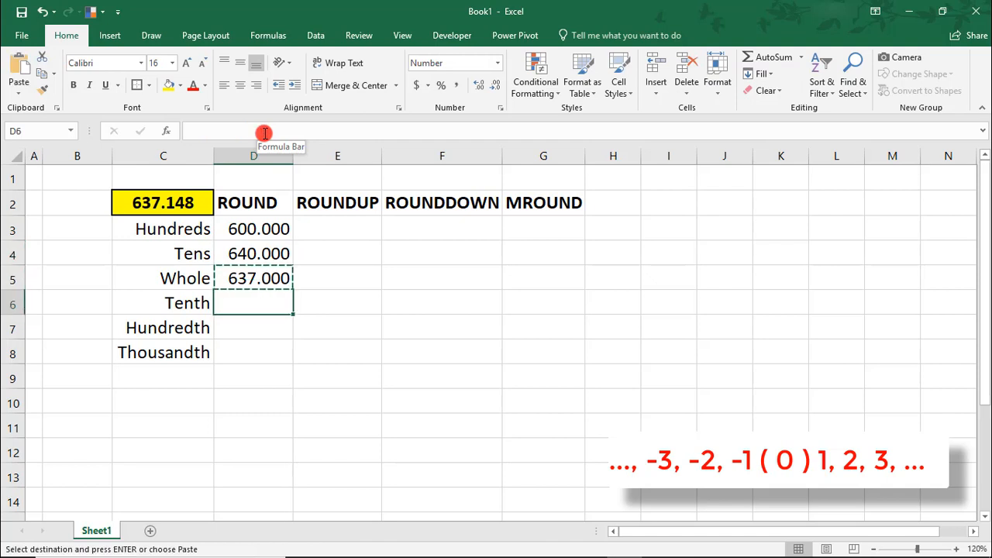
pyautogui.press('Return')
pyautogui.click(261, 131)
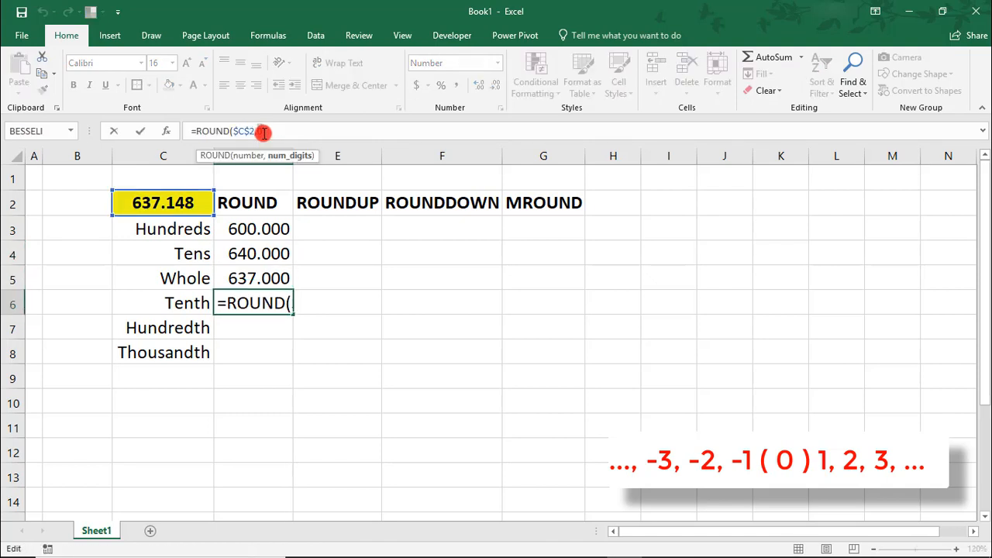
pyautogui.write('1')
pyautogui.press('Return')
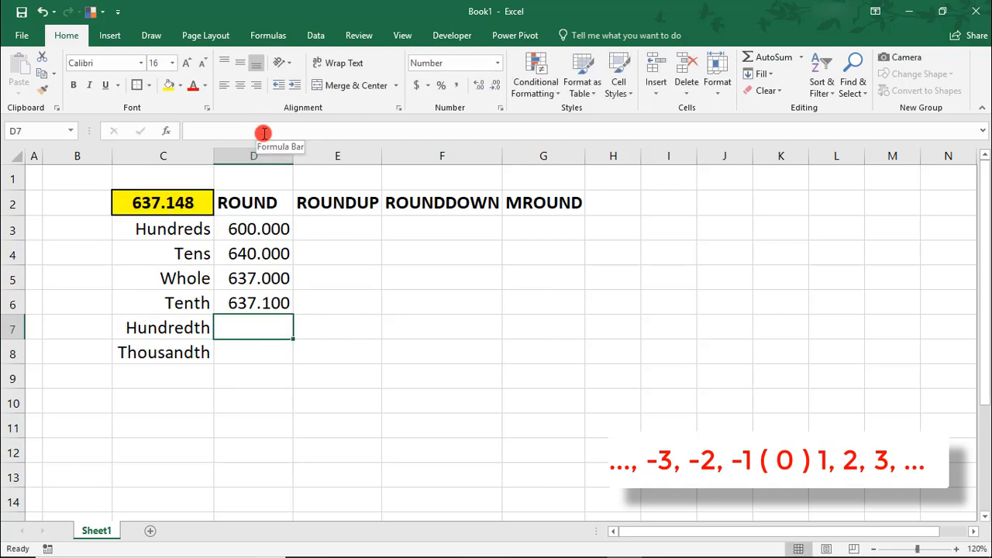
pyautogui.press('Up')
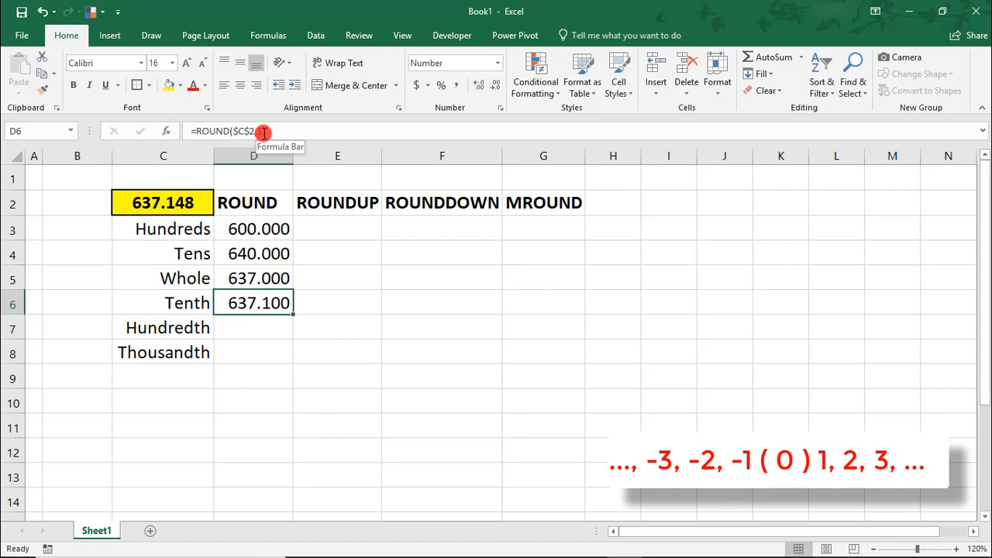
pyautogui.hotkey('ctrl', 'c')
pyautogui.press('Down')
pyautogui.press('Return')
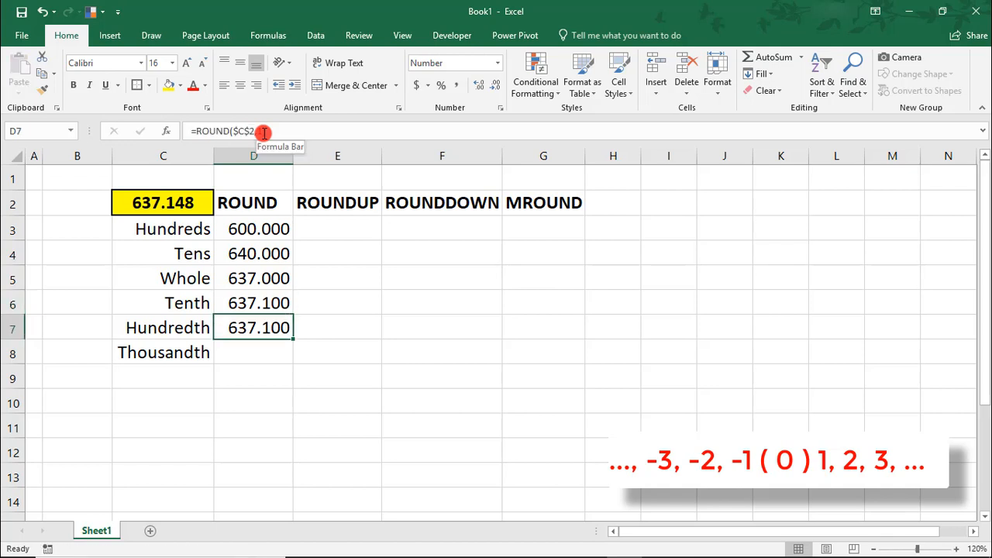
pyautogui.click(264, 132)
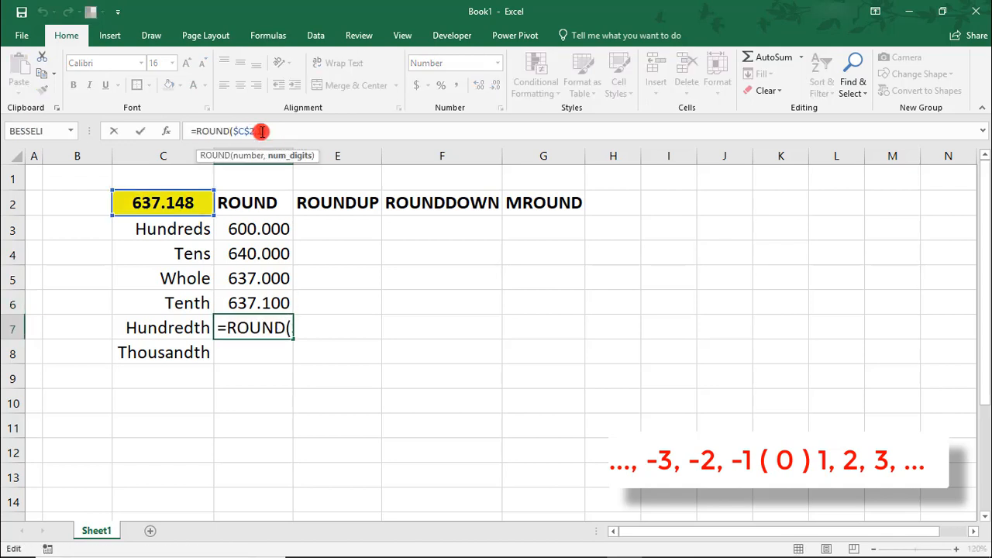
pyautogui.press('BackSpace')
pyautogui.write('2')
pyautogui.press('Return')
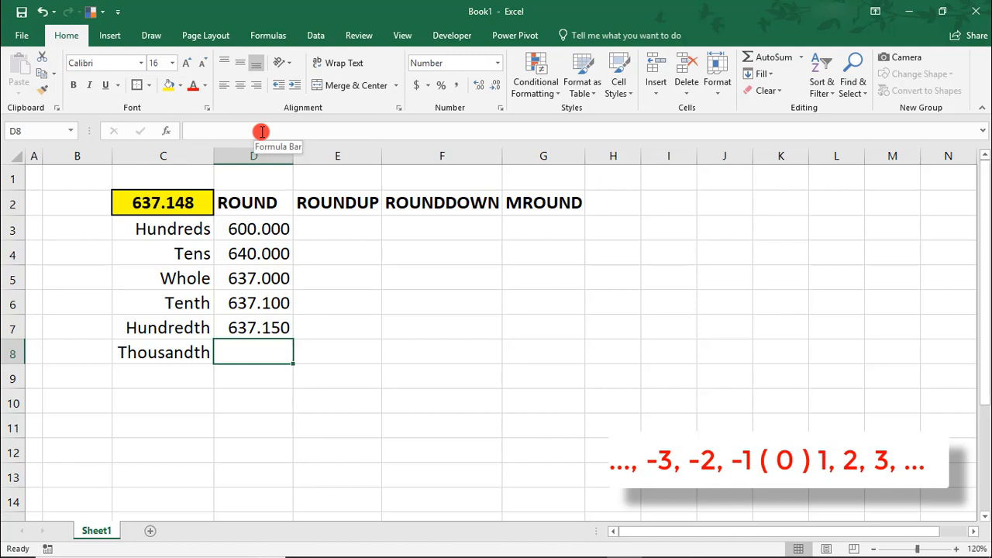
# Add the Thousandth formula =ROUND($C$2,3) in D8, giving 637.148
pyautogui.press('Up')
pyautogui.hotkey('ctrl', 'c')
pyautogui.press('Down')
pyautogui.press('Return')
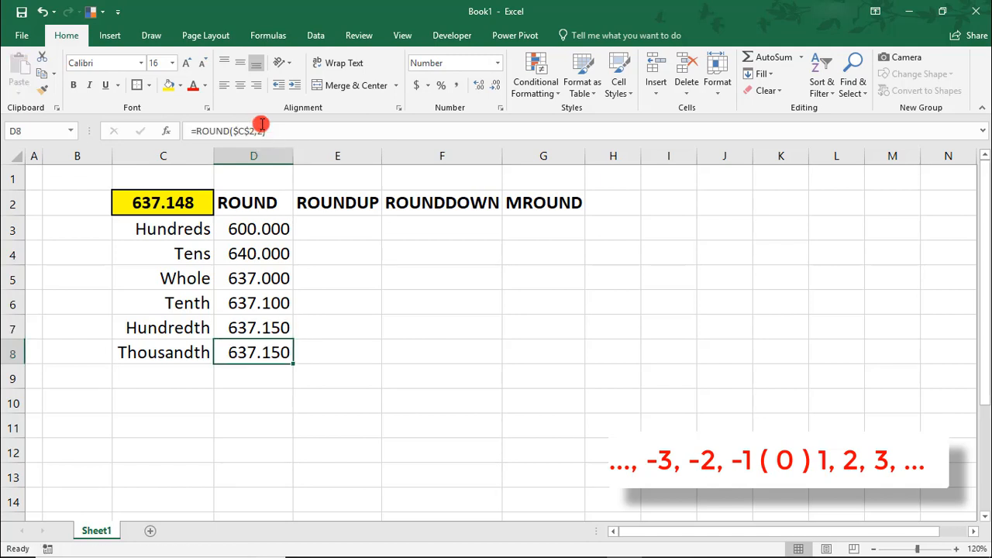
pyautogui.click(260, 129)
pyautogui.press('BackSpace')
pyautogui.write('3')
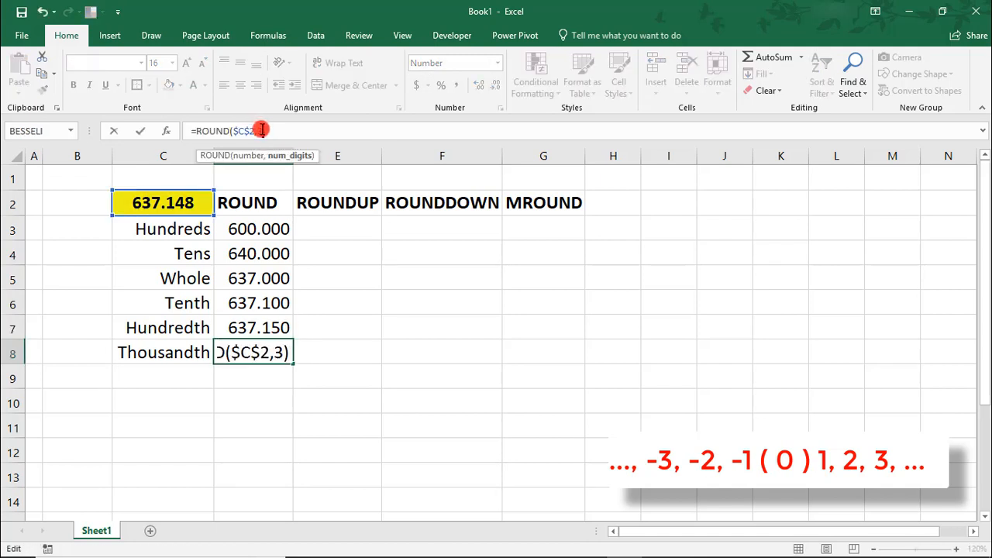
pyautogui.press('Return')
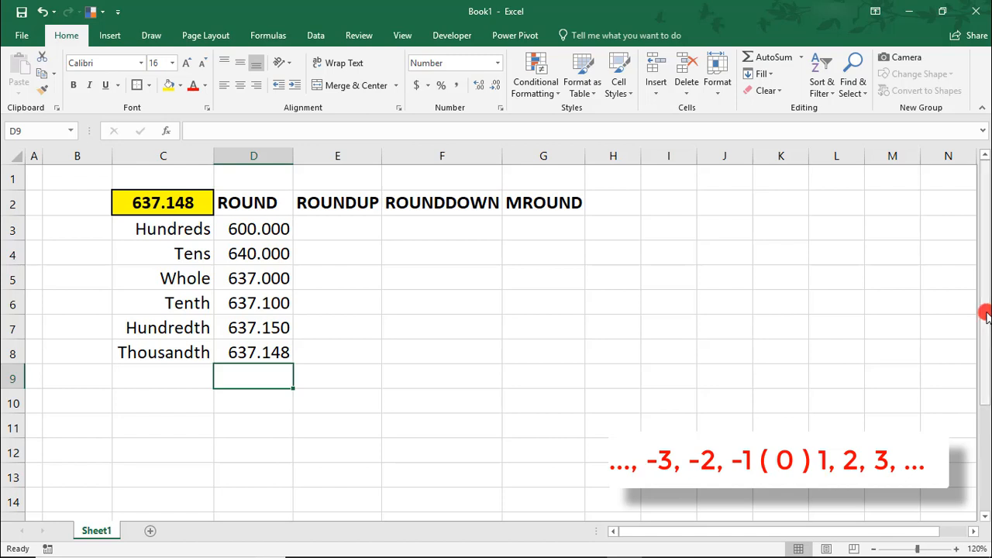
# Copy the ROUND formulas from D3:D8 into E3:E8
pyautogui.moveTo(250, 229); pyautogui.dragTo(256, 353)
pyautogui.hotkey('ctrl', 'c')
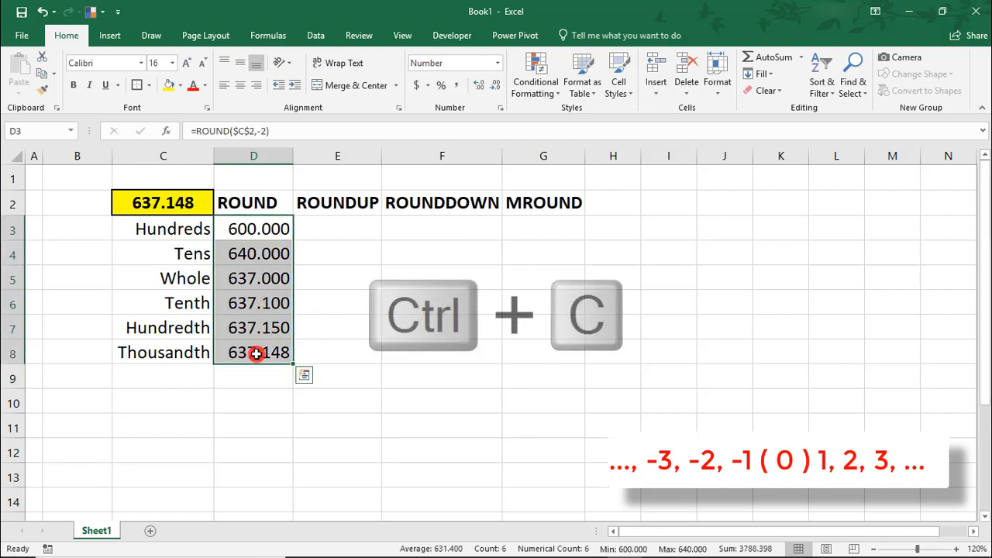
pyautogui.click(355, 232)
pyautogui.hotkey('ctrl', 'v')
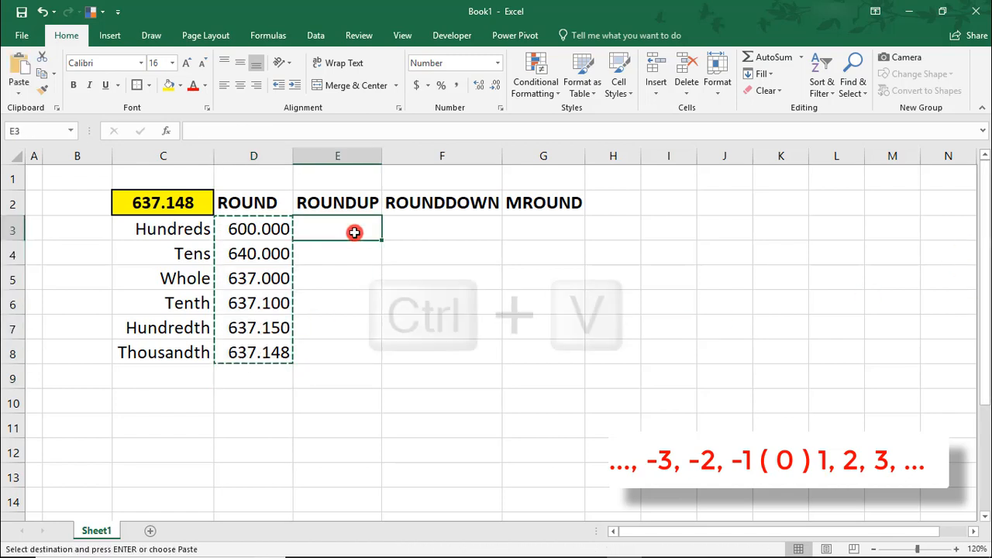
# Replace 'round' with 'roundup' in the copied formulas, giving 700.000 down to 637.148
pyautogui.hotkey('ctrl', 'h')
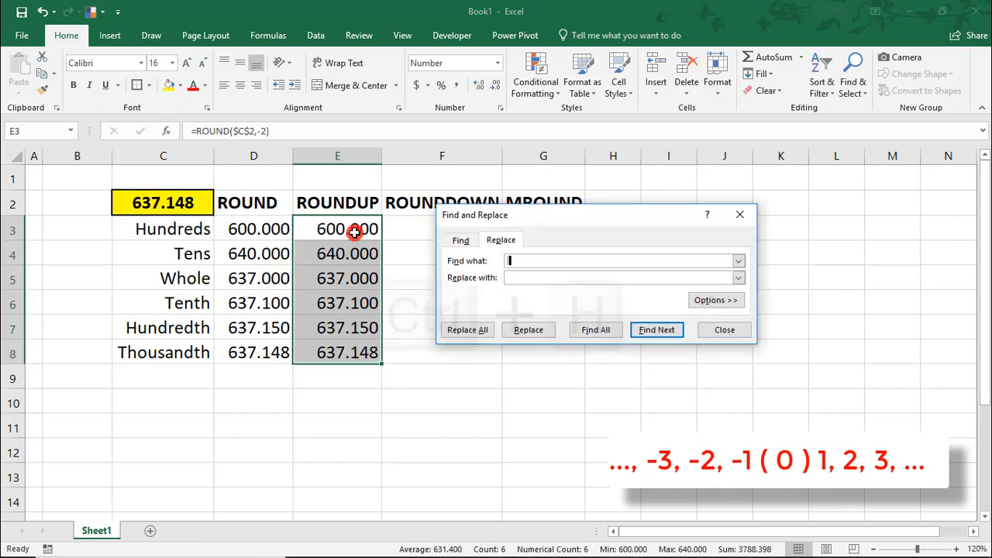
pyautogui.write('round')
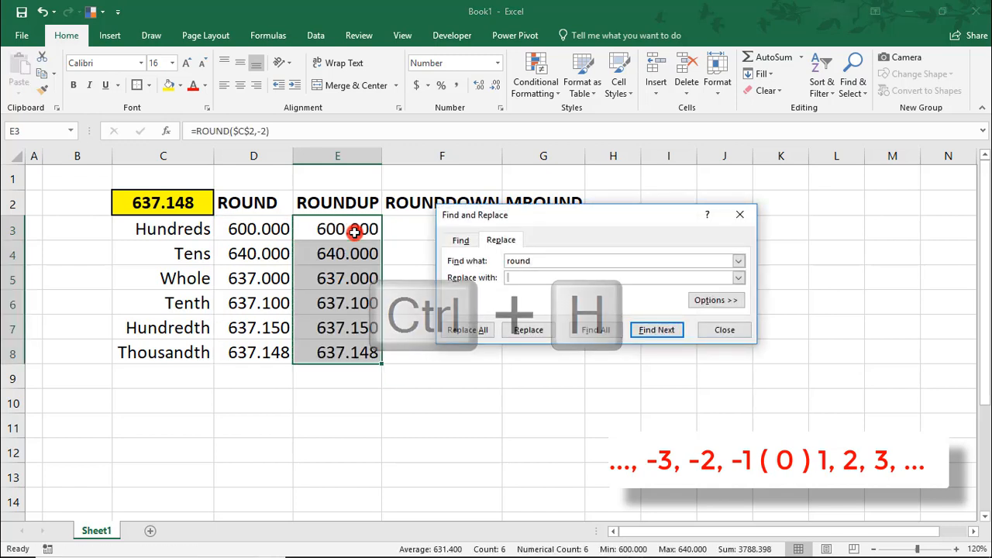
pyautogui.write('roundup')
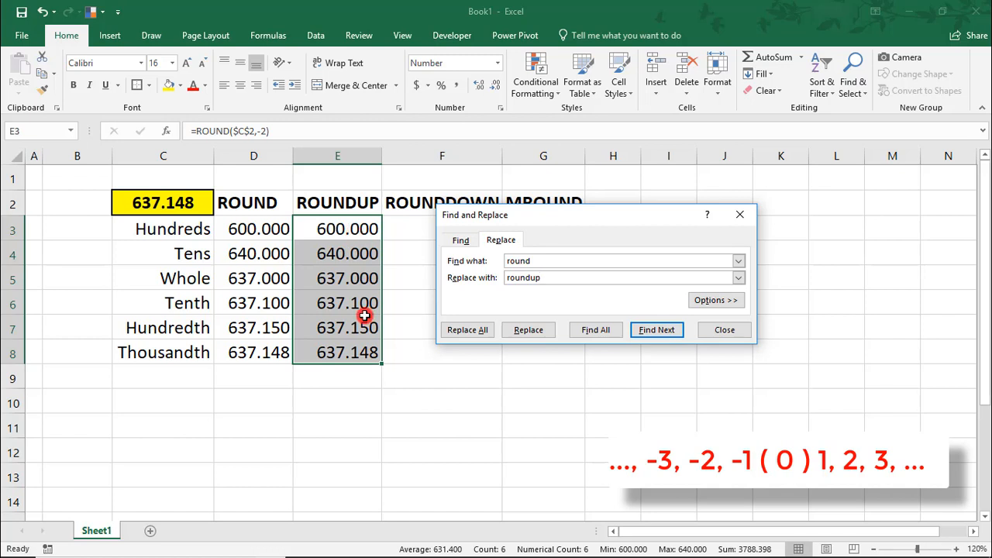
pyautogui.click(468, 330)
pyautogui.click(499, 326)
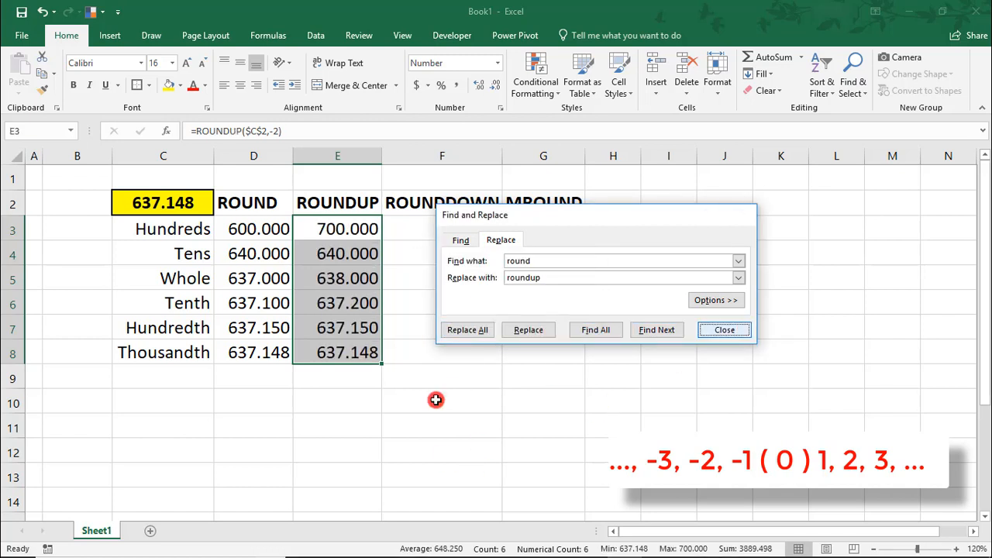
pyautogui.press('Escape')
# Compare the ROUND and ROUNDUP Hundreds results, then select E3:E8
pyautogui.click(426, 248)
pyautogui.click(376, 229)
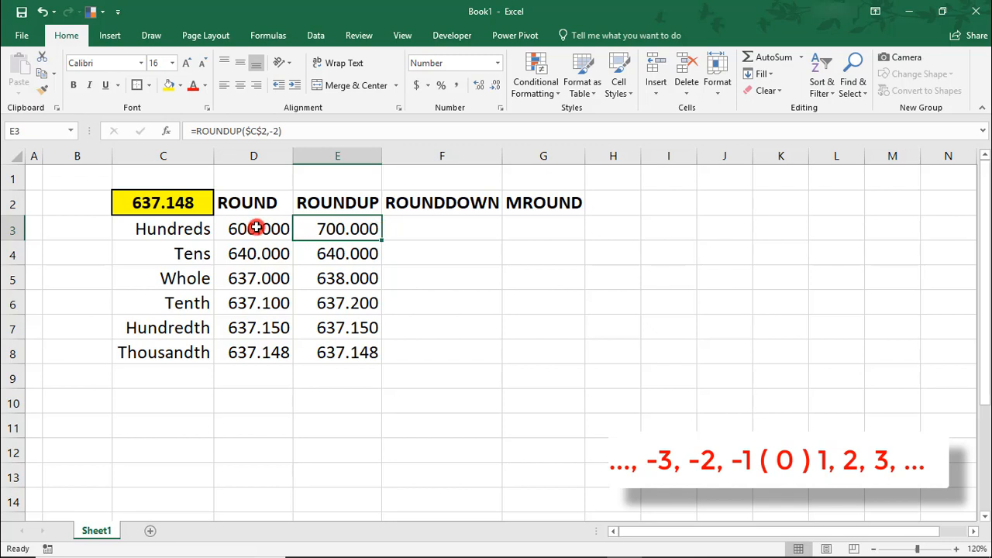
pyautogui.moveTo(257, 227); pyautogui.dragTo(372, 282)
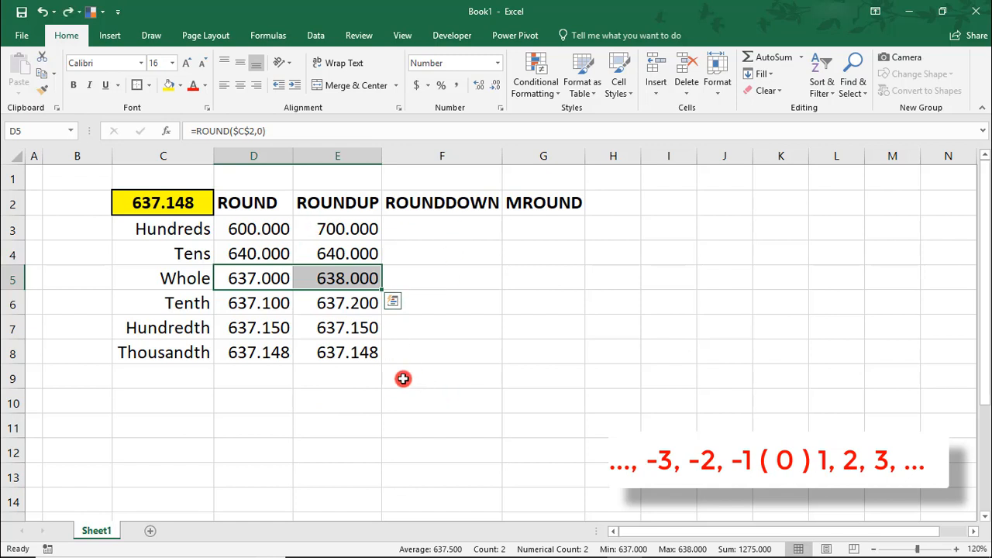
pyautogui.moveTo(344, 230); pyautogui.dragTo(352, 352)
# Copy the ROUNDUP formulas to F3:F8 and replace 'roundup' with 'rounddown', giving 600.000 to 637.148
pyautogui.hotkey('ctrl', 'c')
pyautogui.click(448, 227)
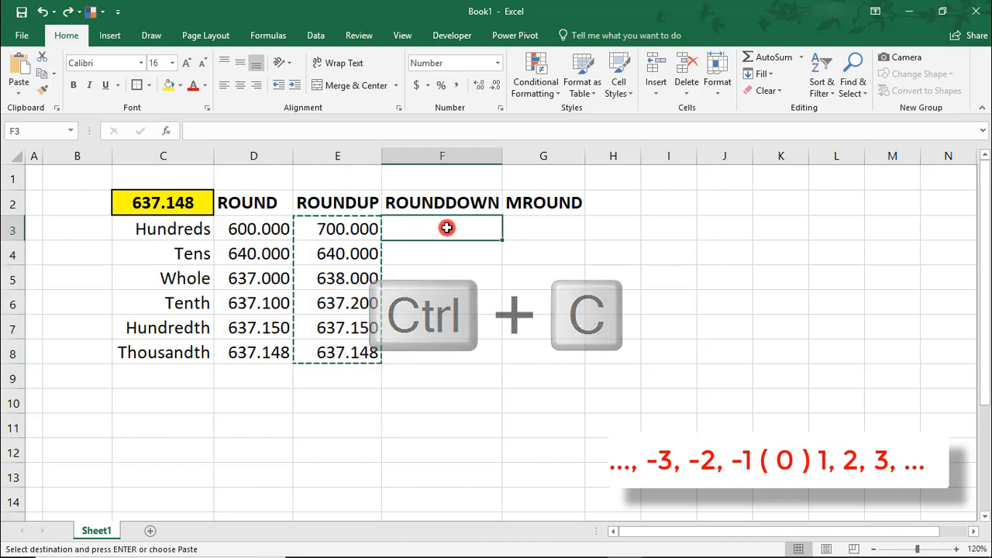
pyautogui.hotkey('ctrl', 'v')
pyautogui.hotkey('ctrl', 'h')
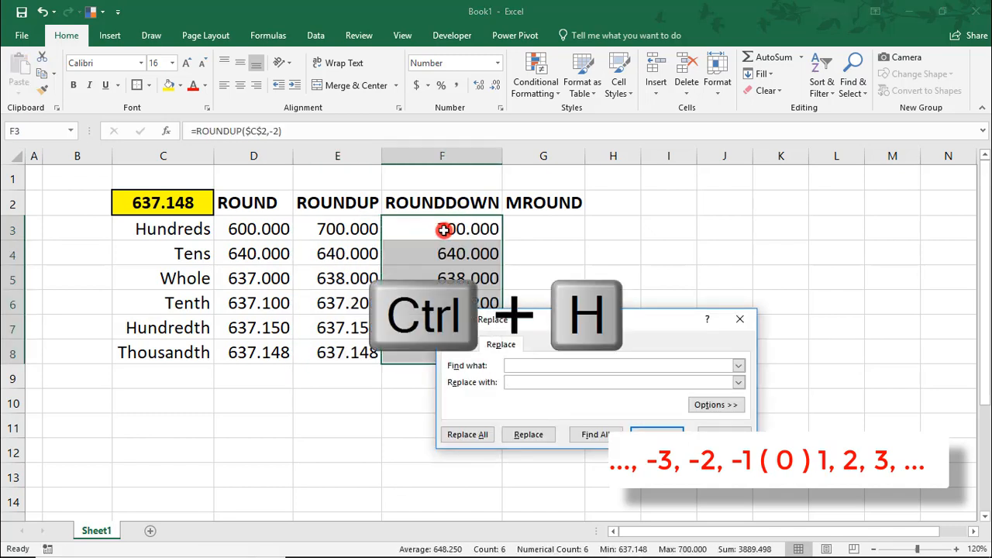
pyautogui.write('oundup')
pyautogui.press('Tab')
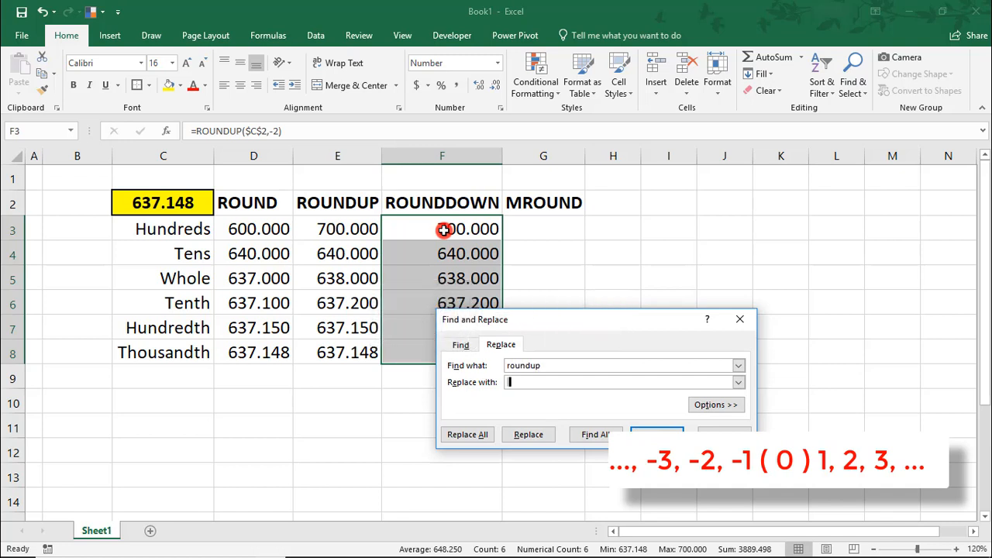
pyautogui.write('rounddown')
pyautogui.click(467, 434)
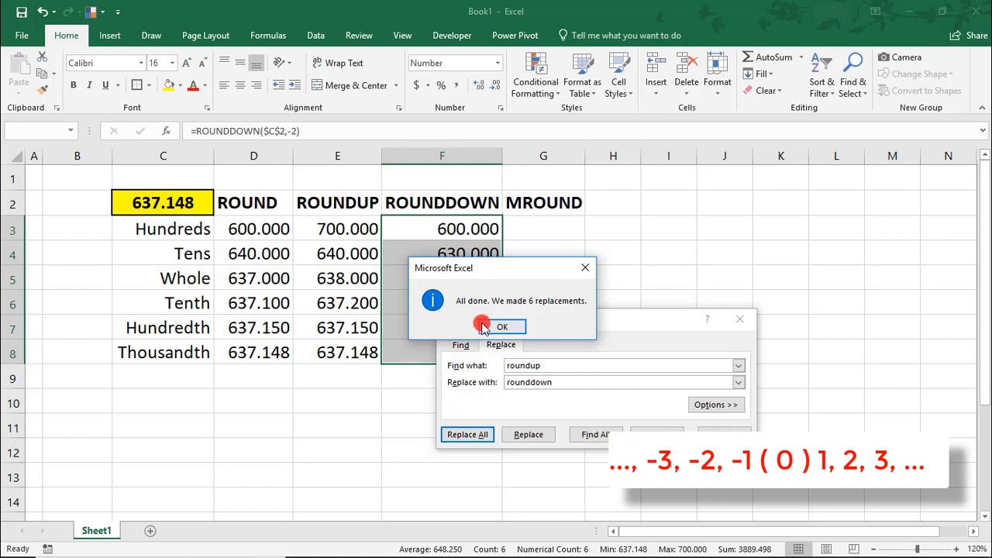
pyautogui.click(505, 326)
pyautogui.click(723, 434)
pyautogui.click(725, 377)
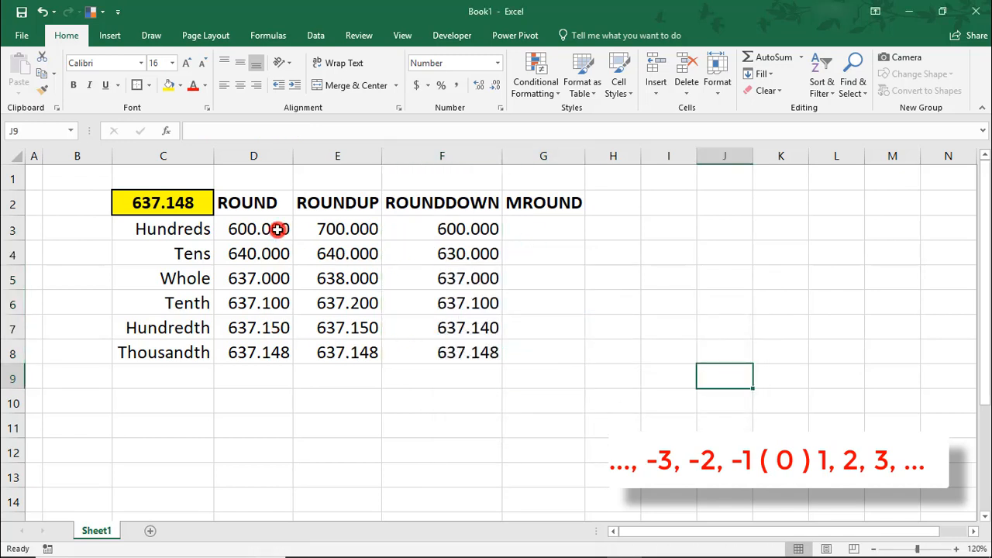
pyautogui.click(447, 229)
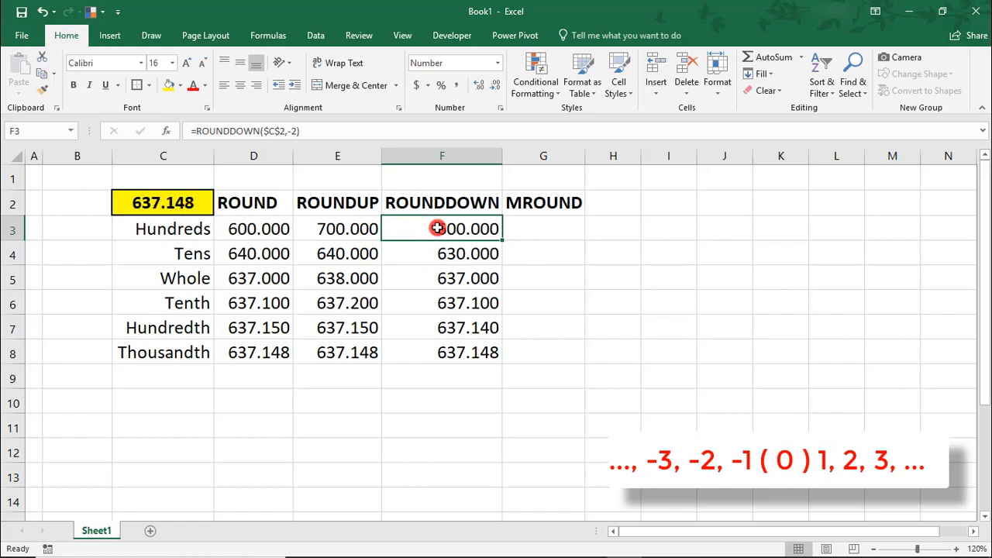
pyautogui.click(493, 251)
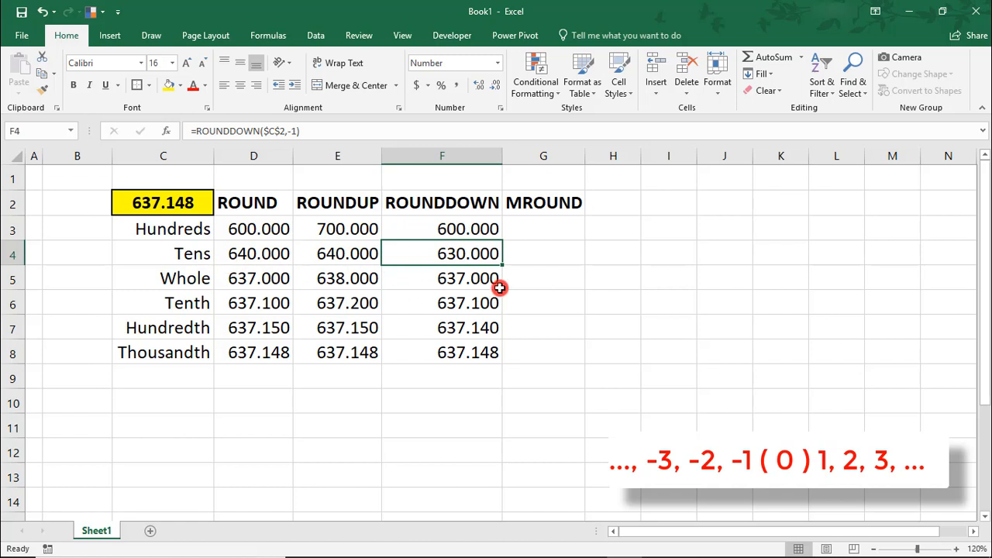
pyautogui.moveTo(445, 282); pyautogui.dragTo(285, 279)
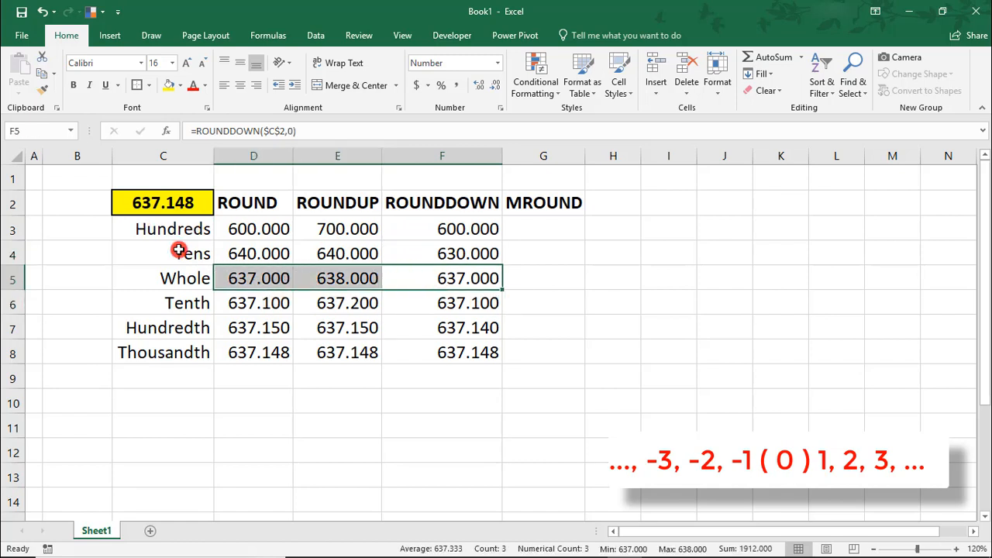
pyautogui.click(462, 307)
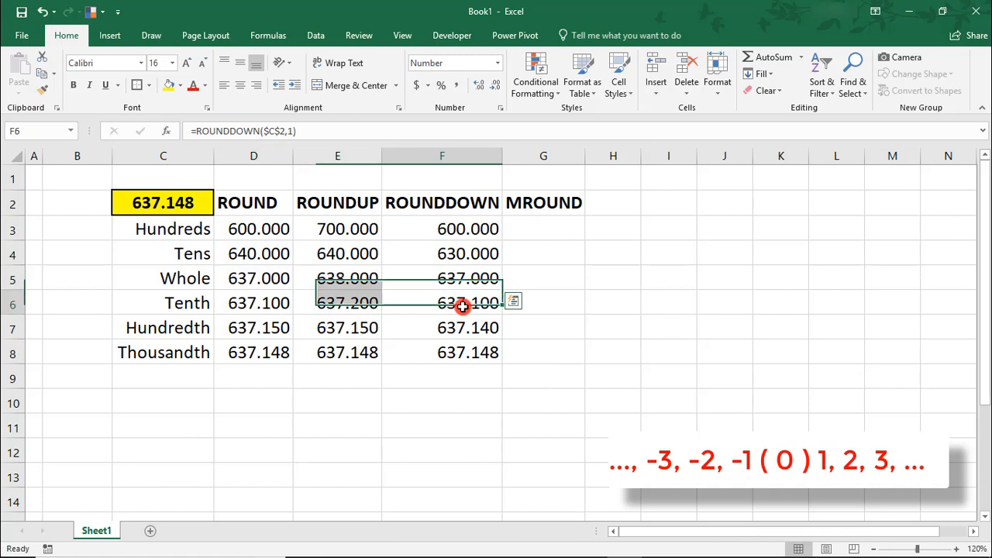
pyautogui.click(571, 276)
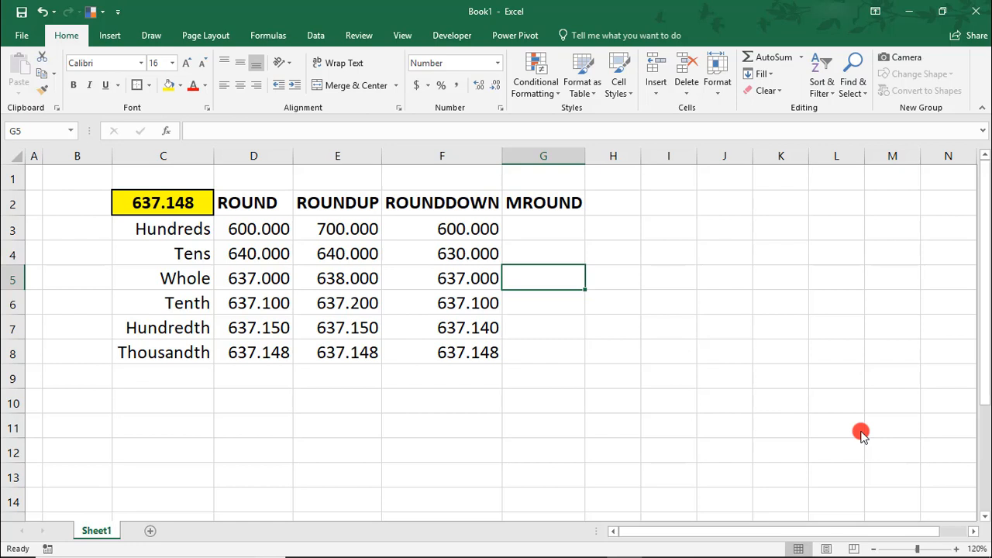
# Enter =MROUND(C2,5) in G5, rounding 637.148 to the nearest 5 as 635.000
pyautogui.write('=')
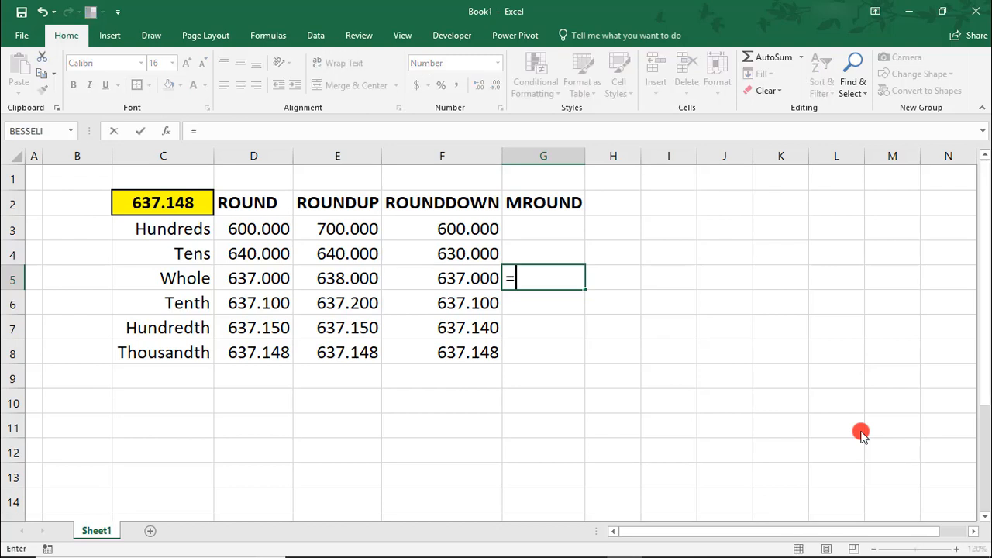
pyautogui.write('mround(')
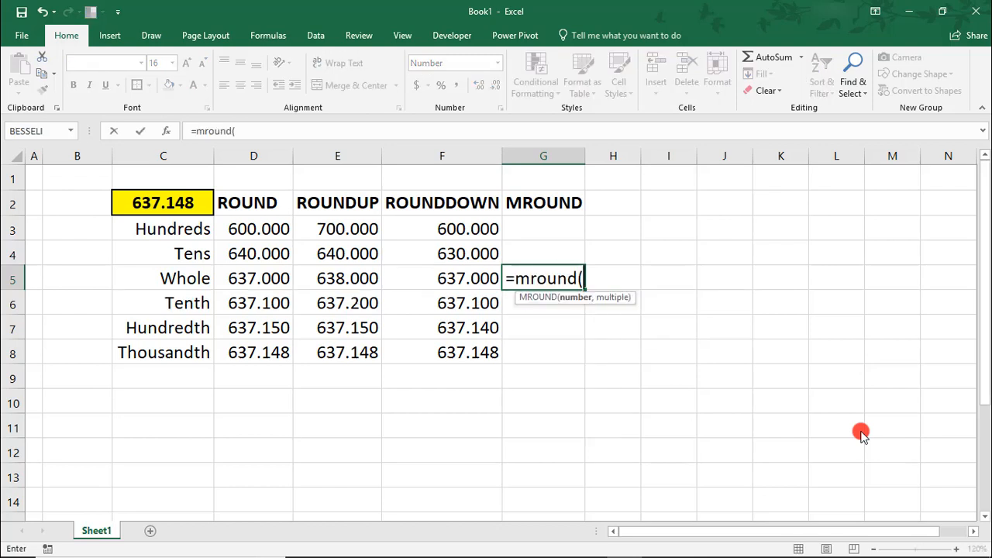
pyautogui.click(155, 204)
pyautogui.write(',')
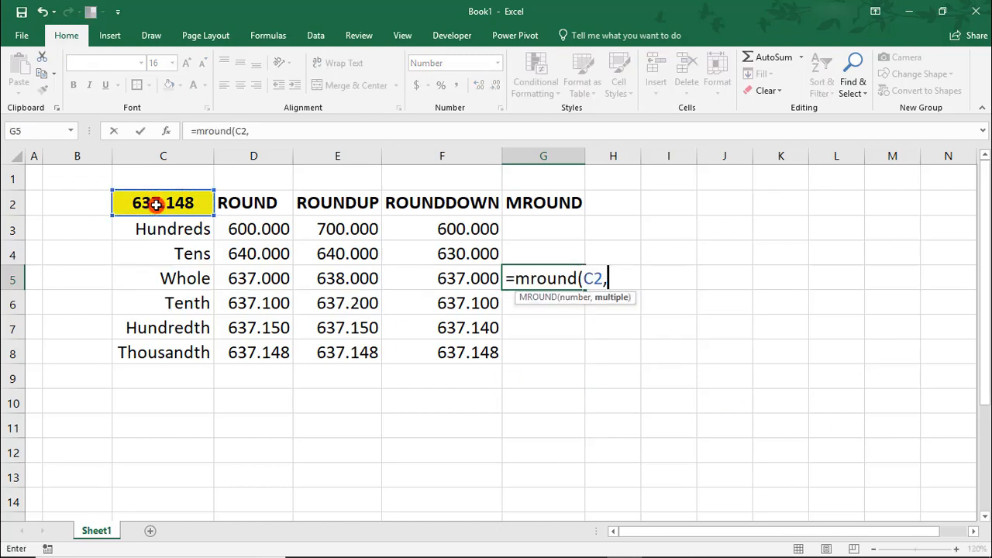
pyautogui.write('5)')
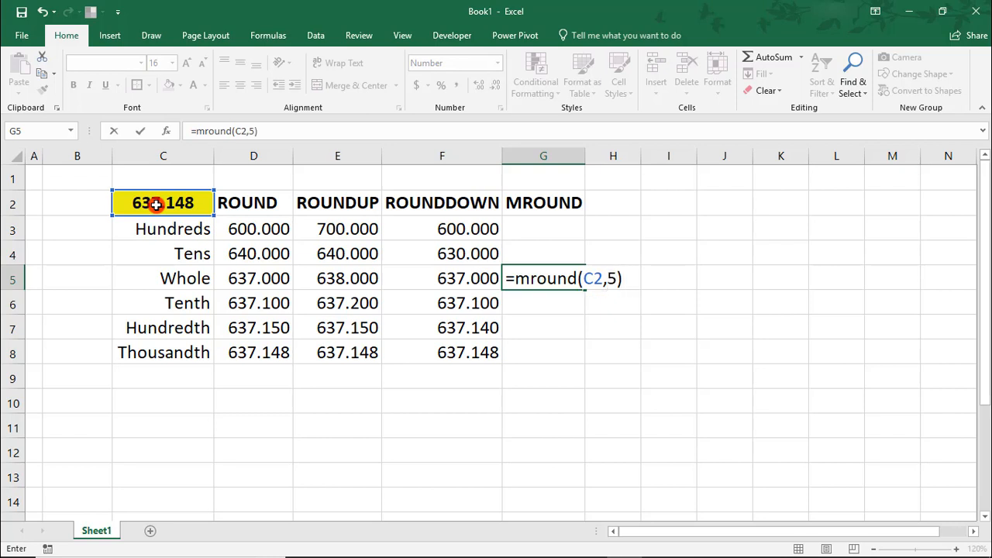
pyautogui.press('Return')
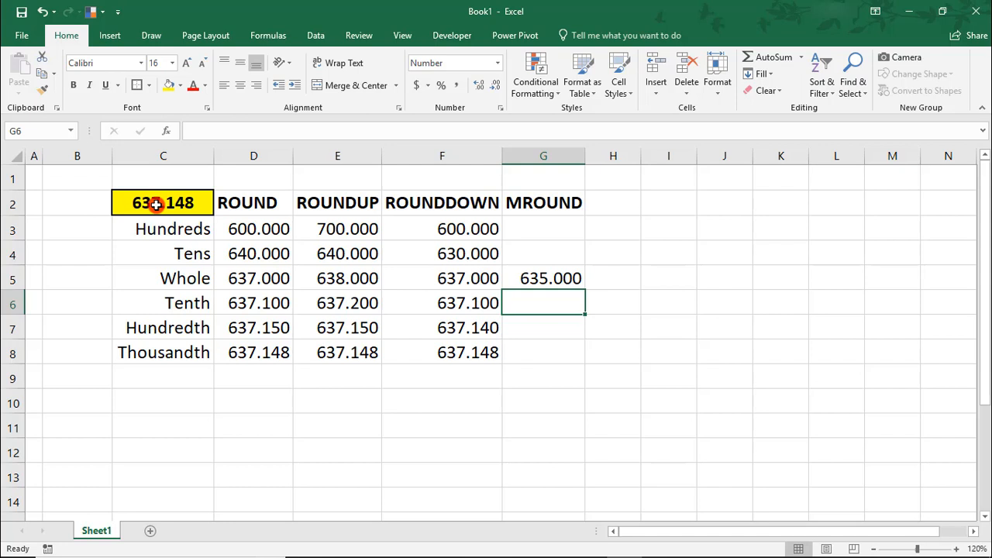